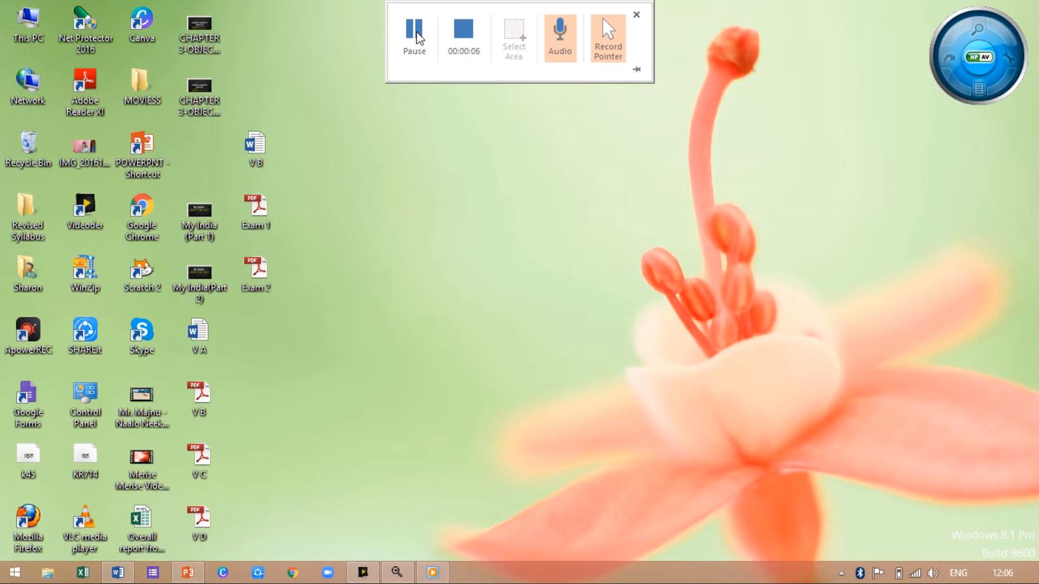
- Switch to the open Word document and convert the word WELCOME into grey WordArt
left_click(125, 577)
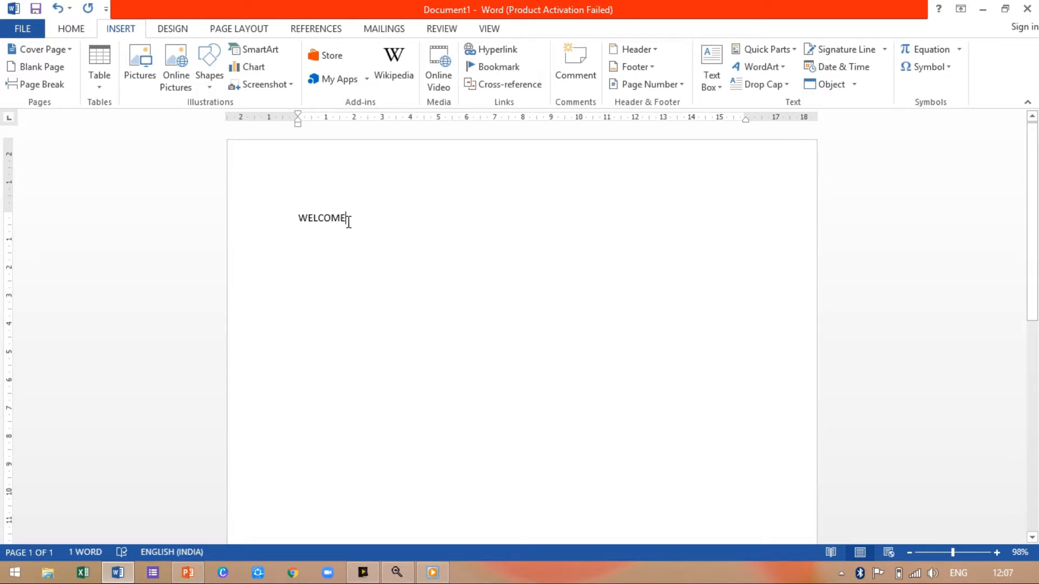
left_click_drag(344, 218, 292, 219)
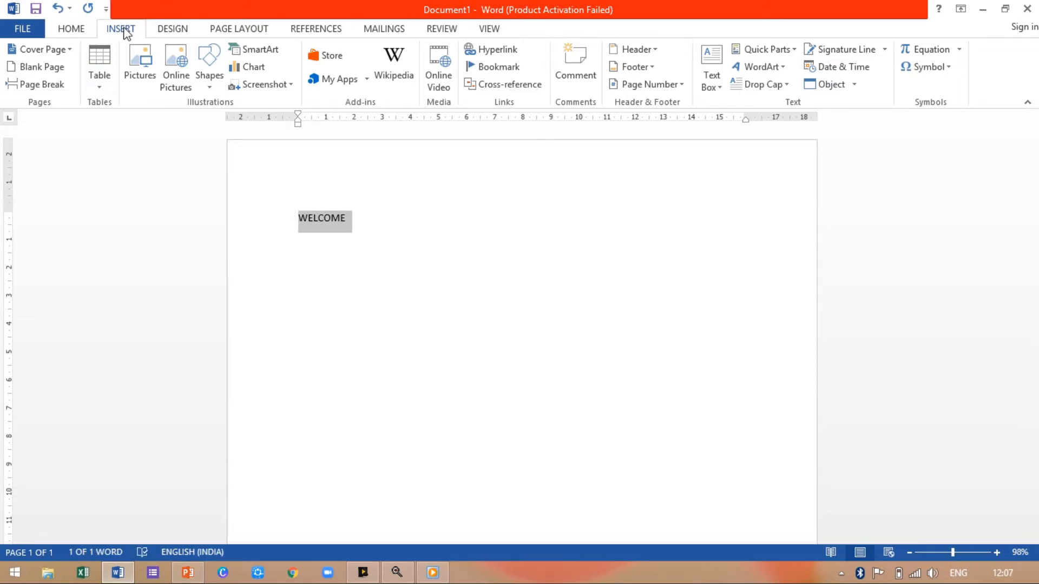
left_click(783, 67)
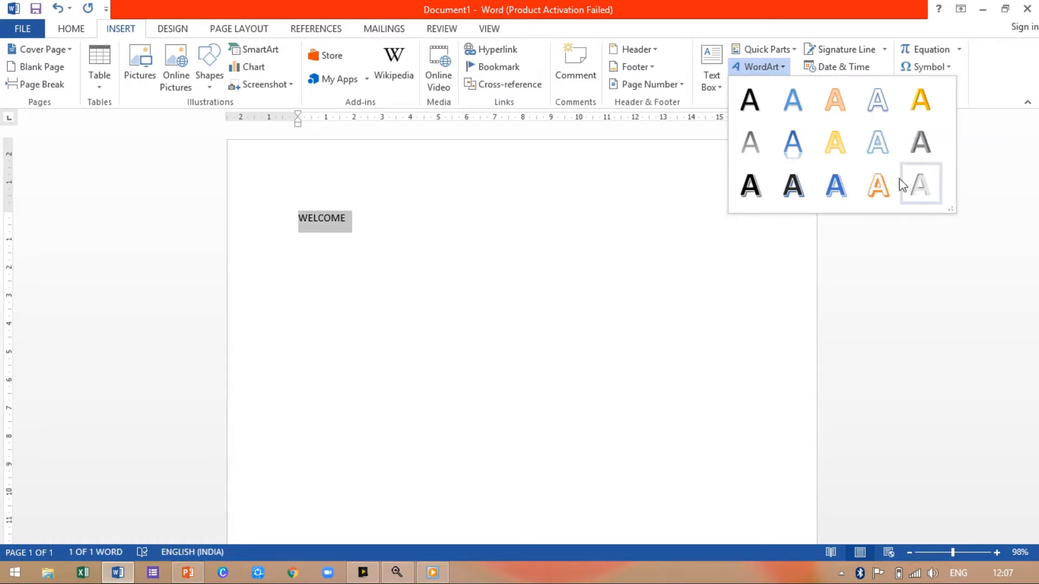
key("Escape")
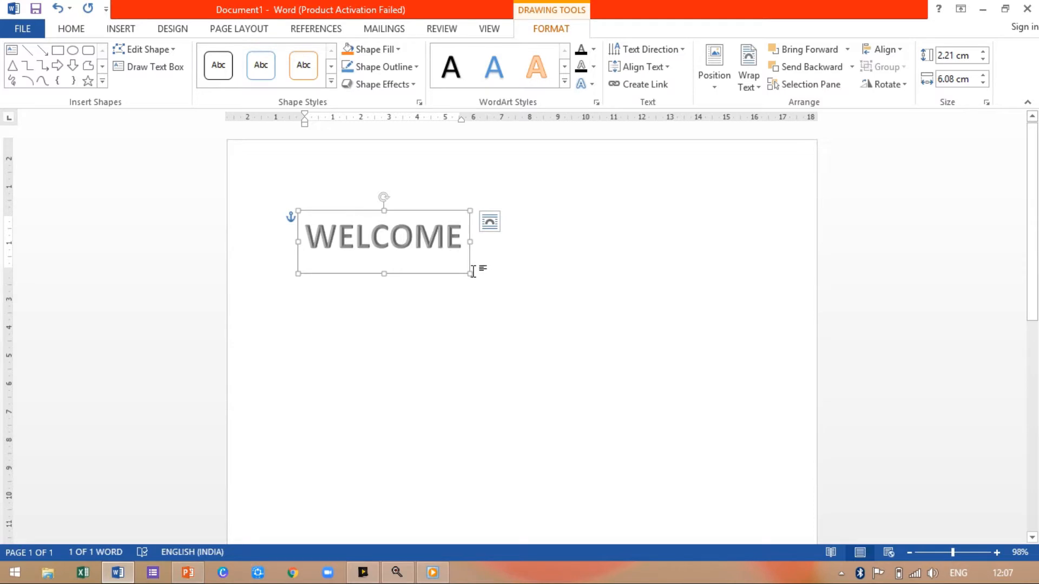
- Enlarge the WELCOME WordArt box to about 3.62 cm high by 10.27 cm wide and italicise its text
left_click_drag(469, 272, 587, 313)
left_click_drag(523, 235, 346, 246)
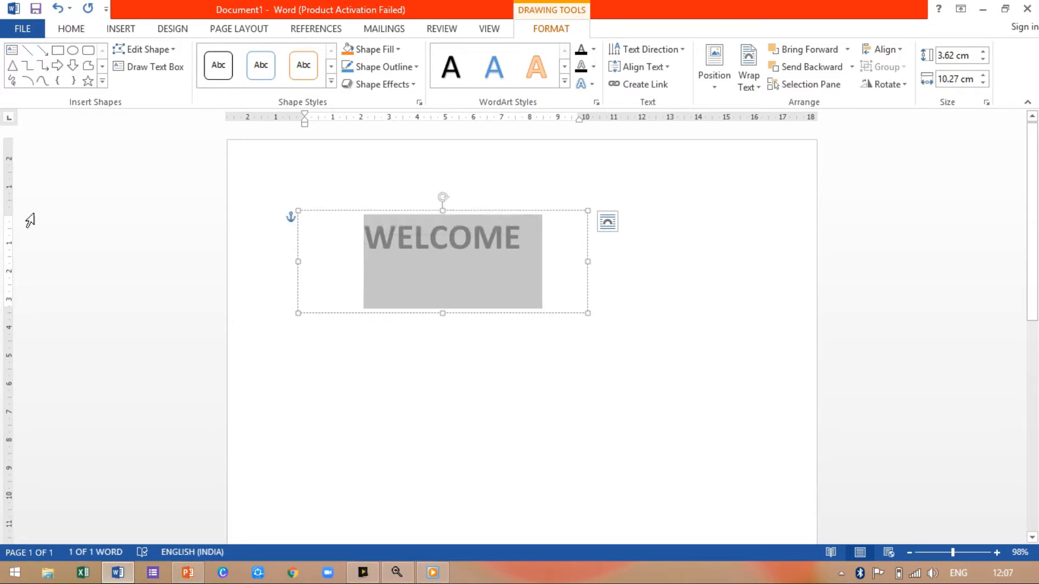
left_click(65, 30)
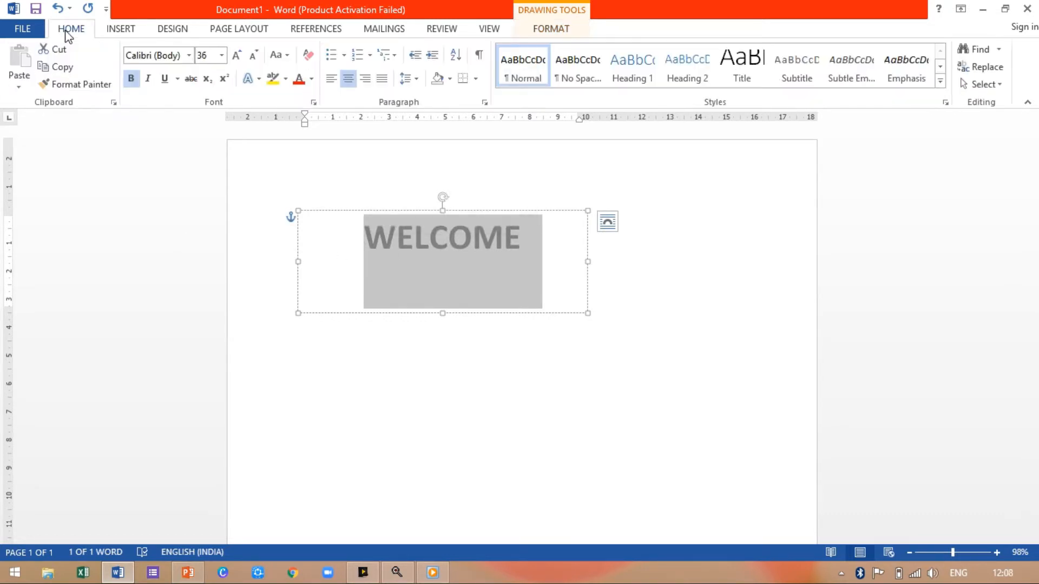
left_click(144, 80)
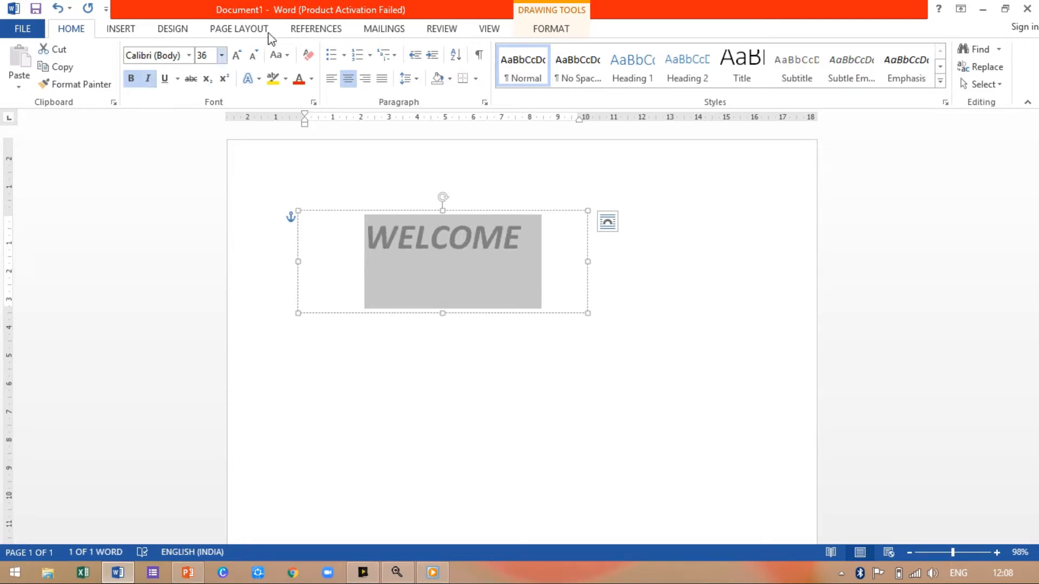
- Increase the WELCOME text size to 80 and widen its WordArt box to about 15.91 cm
left_click(236, 56)
left_click(236, 56)
left_click(237, 57)
left_click(237, 56)
left_click(236, 56)
left_click(237, 57)
left_click(236, 56)
left_click(236, 56)
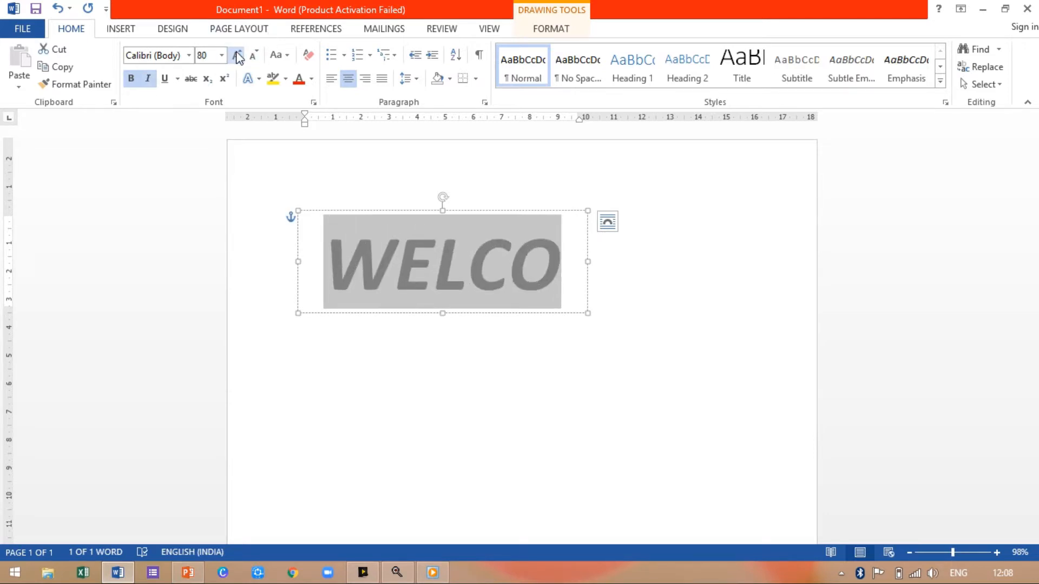
left_click_drag(587, 261, 758, 277)
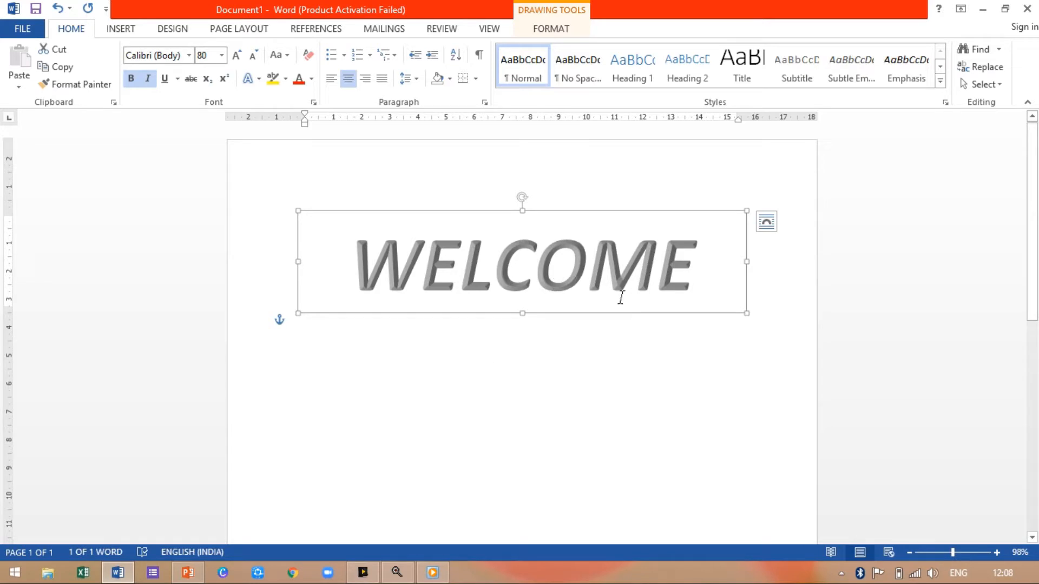
left_click(120, 29)
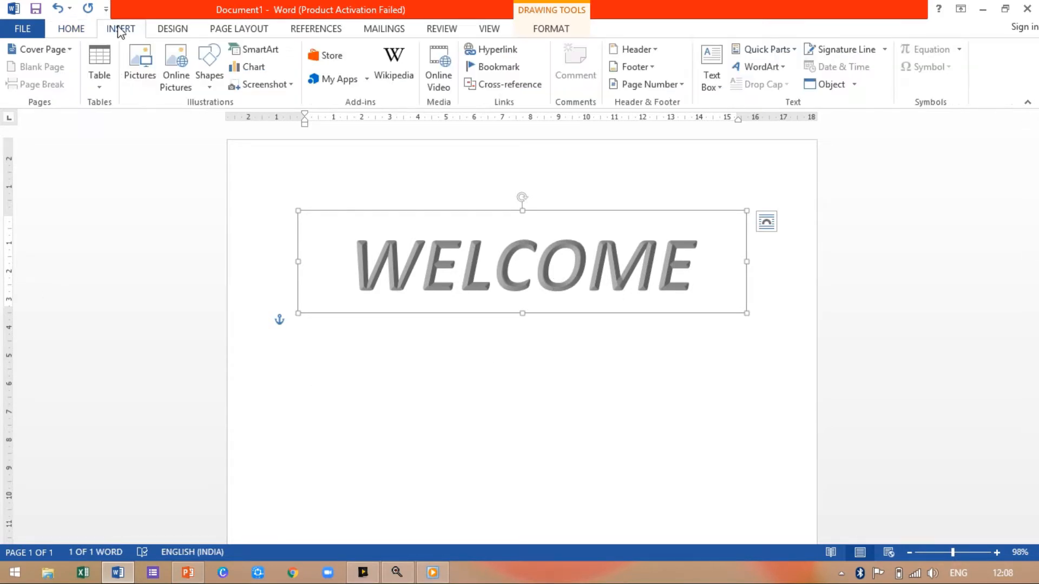
left_click(782, 67)
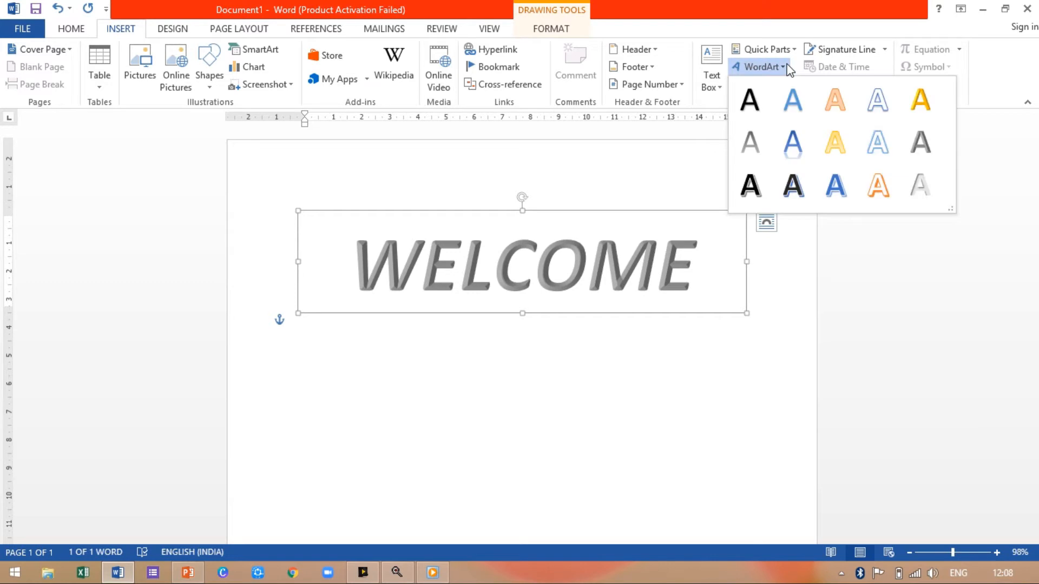
left_click(836, 101)
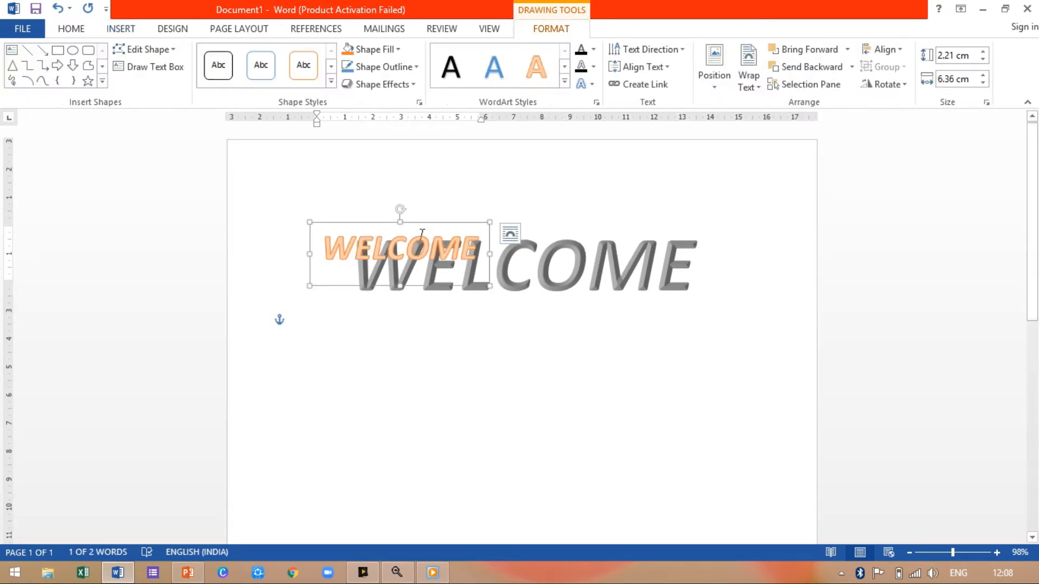
key("Delete")
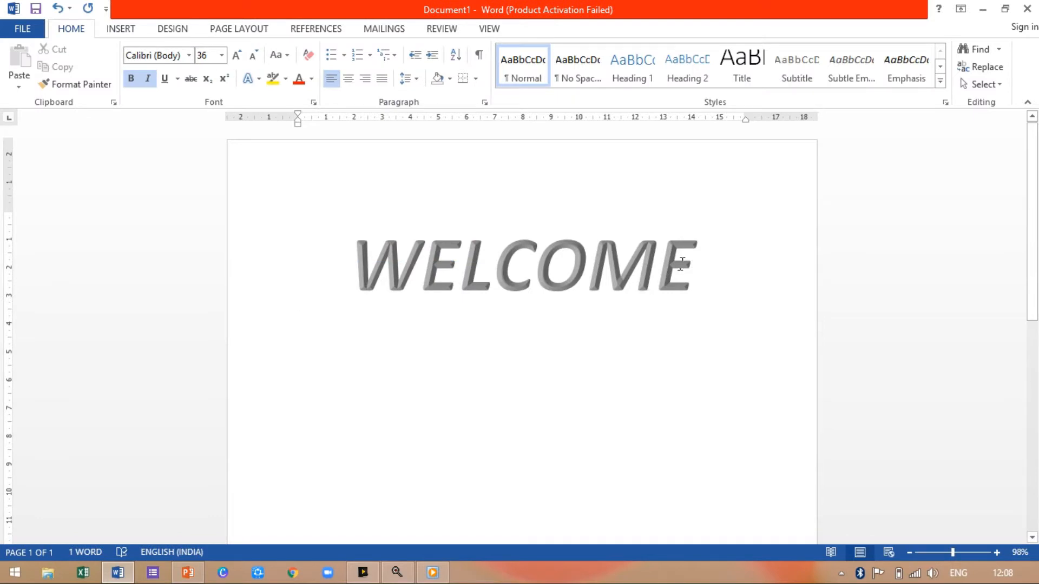
- Restyle the WELCOME text with the orange-outlined WordArt style that has a hard orange shadow
left_click_drag(697, 259, 362, 274)
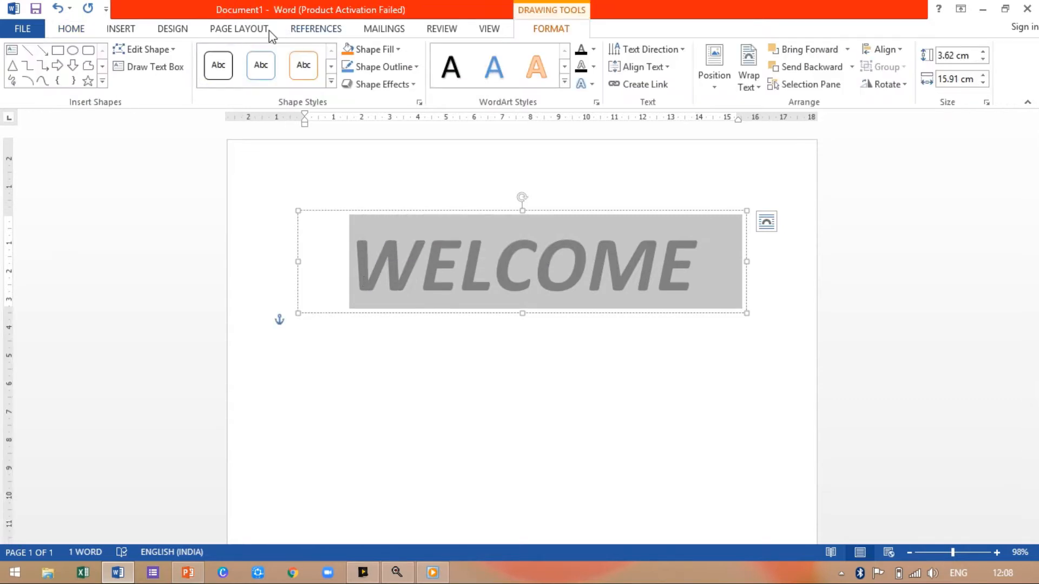
left_click(565, 82)
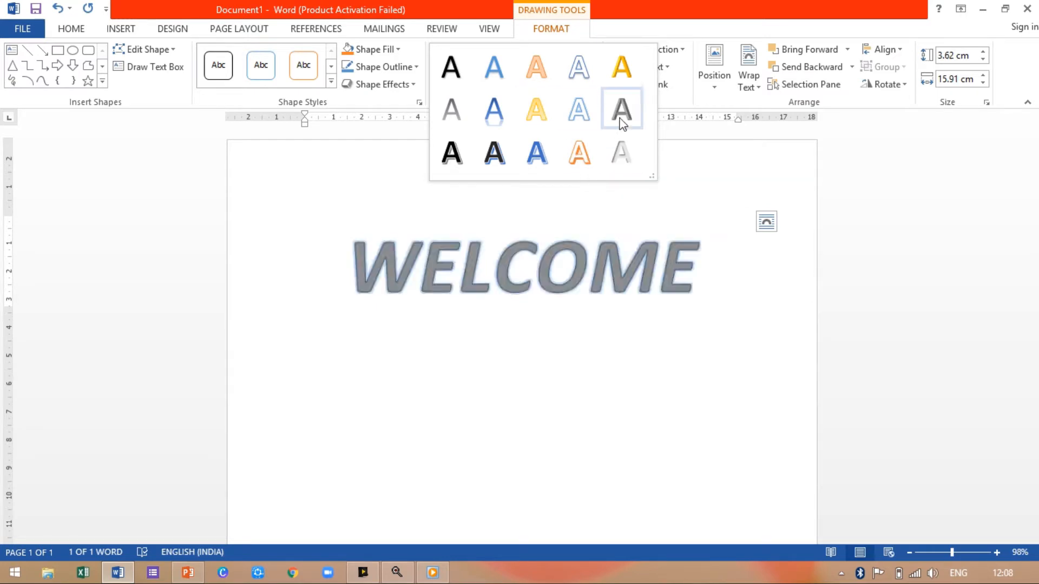
left_click(583, 153)
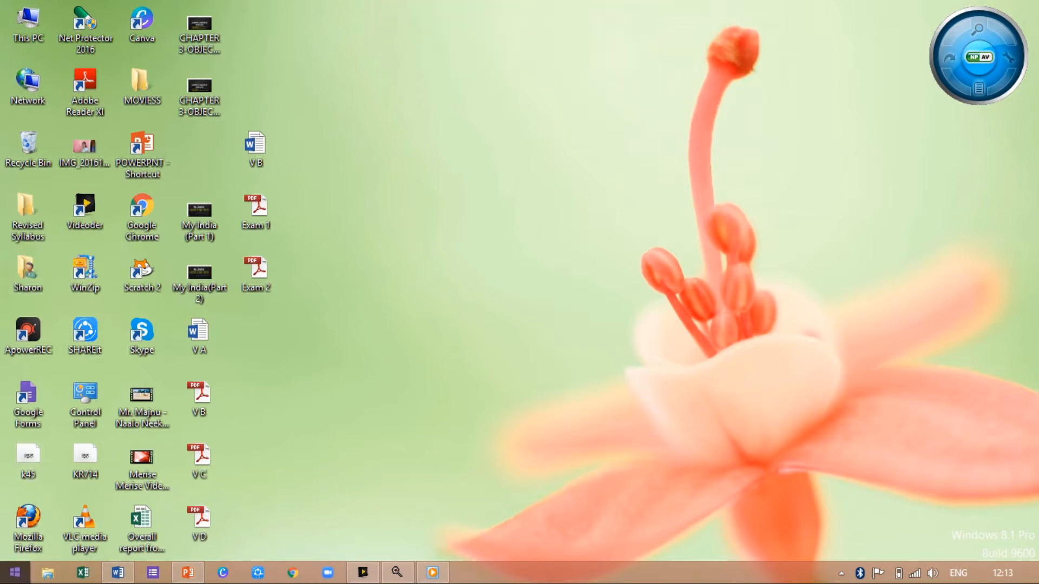
- Return to the Word document and set the WELCOME WordArt's text fill to white
left_click(127, 574)
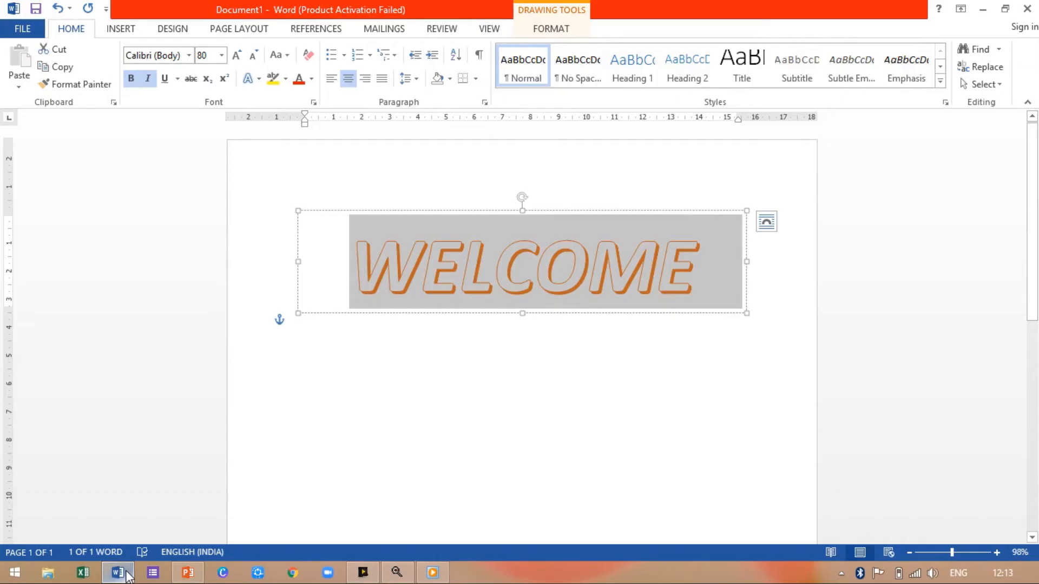
left_click(583, 452)
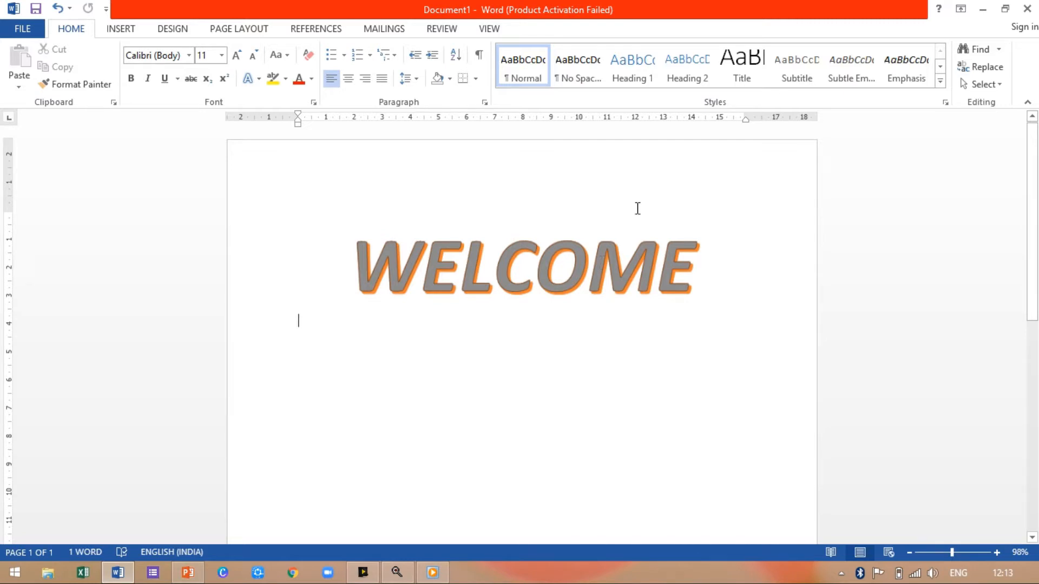
left_click_drag(707, 271, 380, 253)
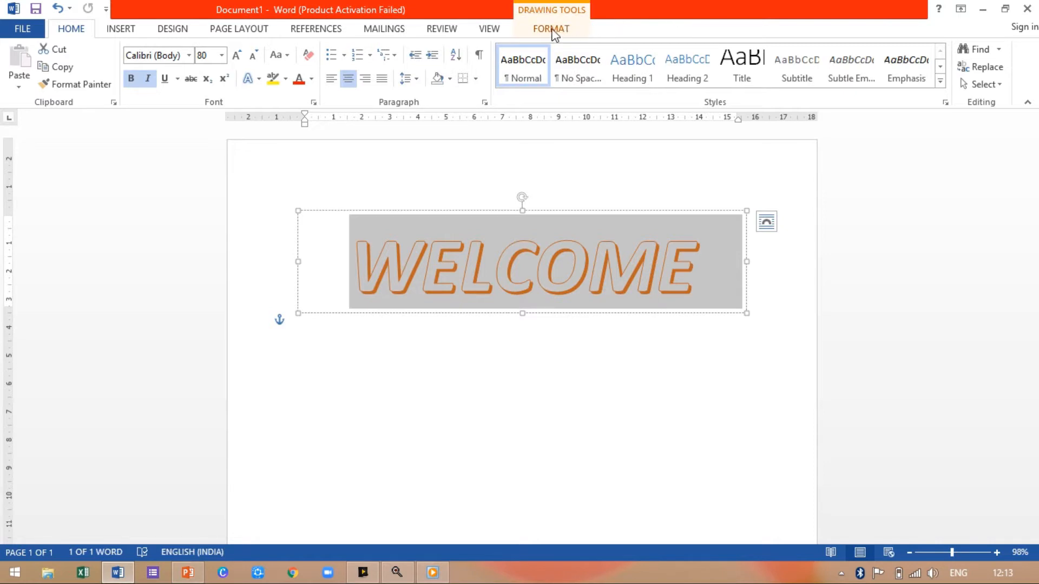
left_click(550, 28)
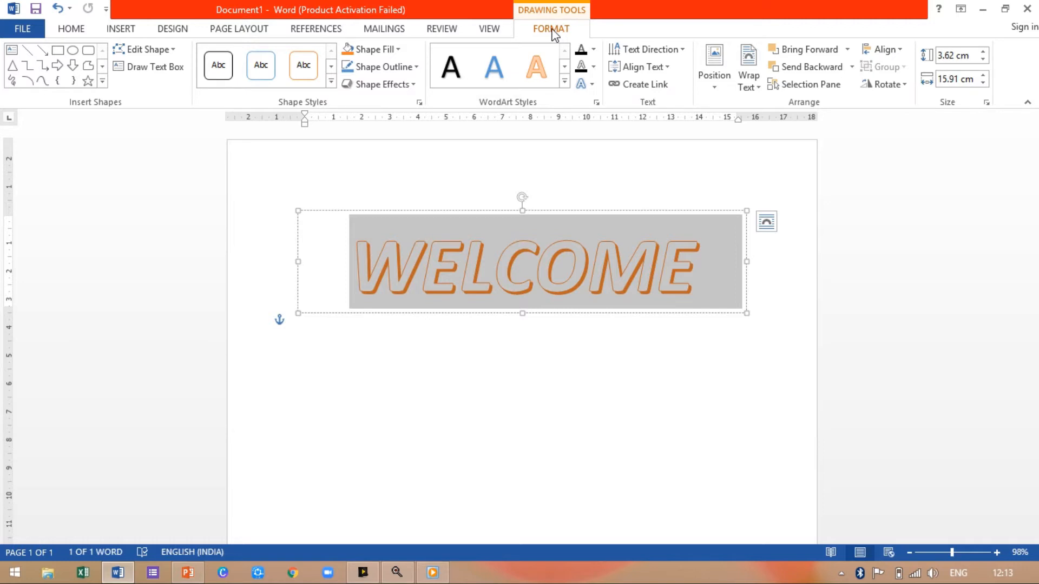
left_click(592, 51)
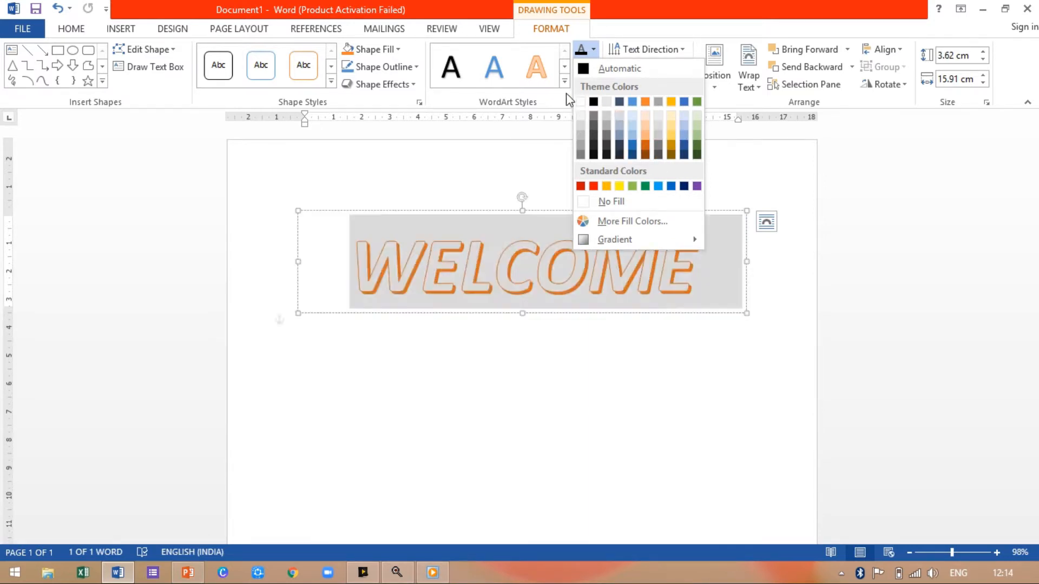
left_click(581, 103)
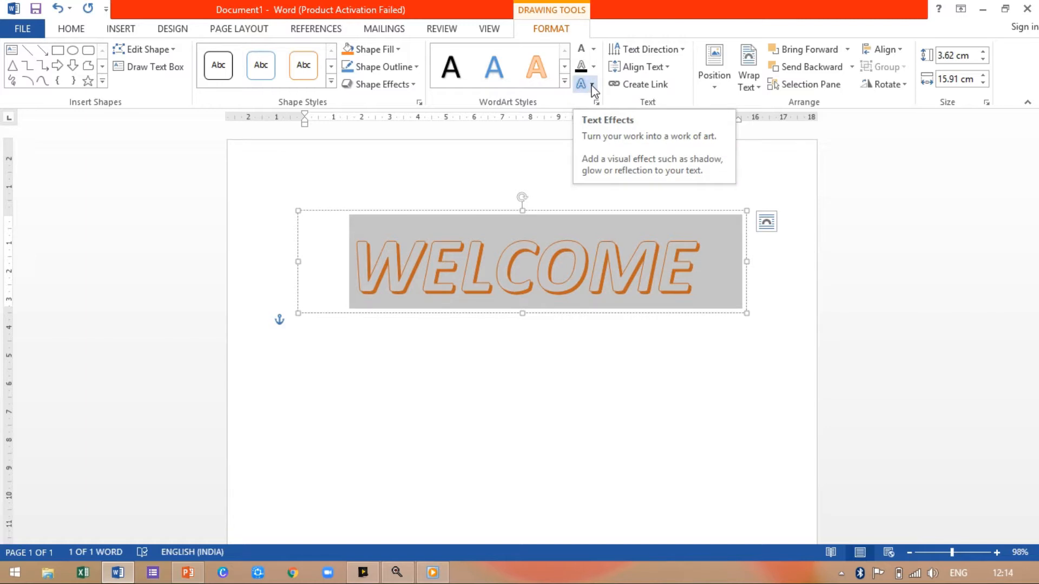
- Give the WELCOME text the third Perspective shadow and the last of the Reflection Variations
left_click(592, 85)
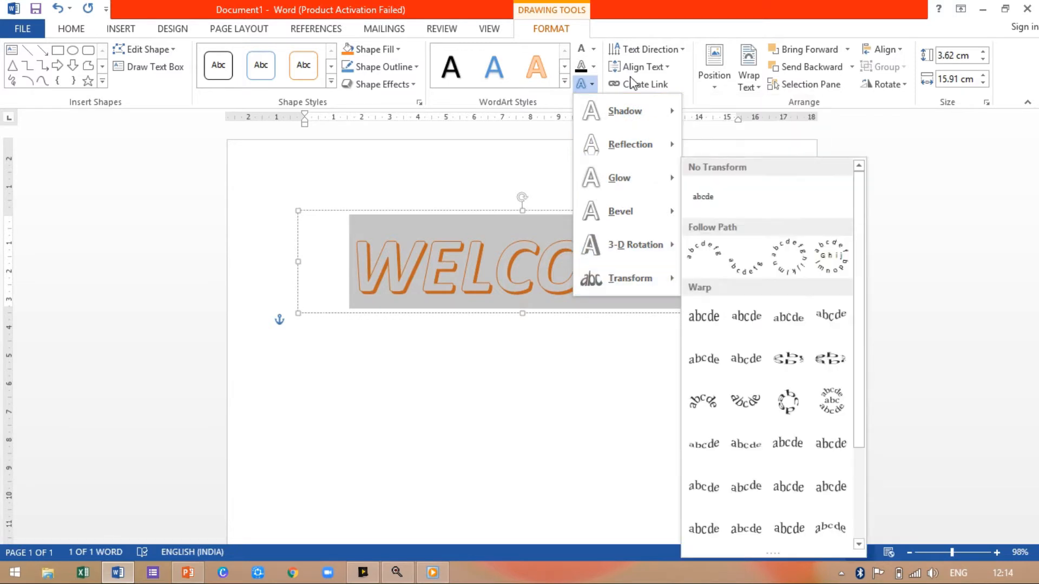
mouse_move(630, 108)
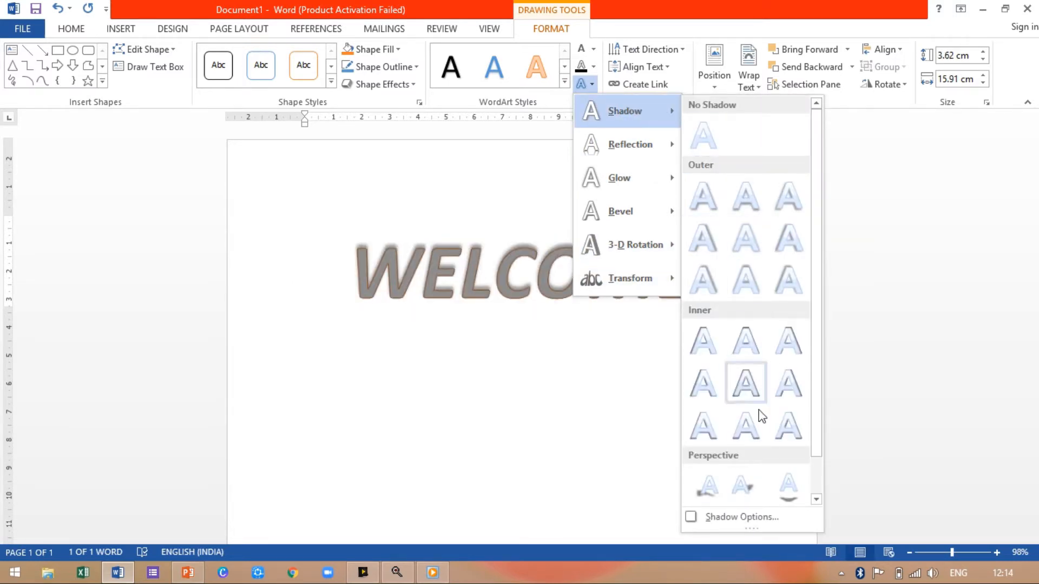
left_click(798, 489)
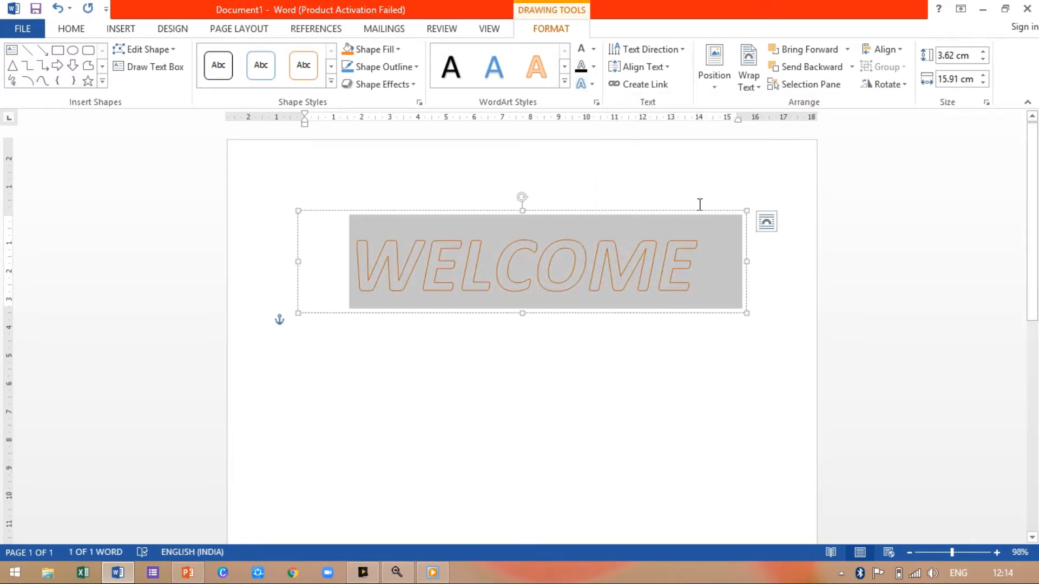
left_click(591, 87)
mouse_move(633, 144)
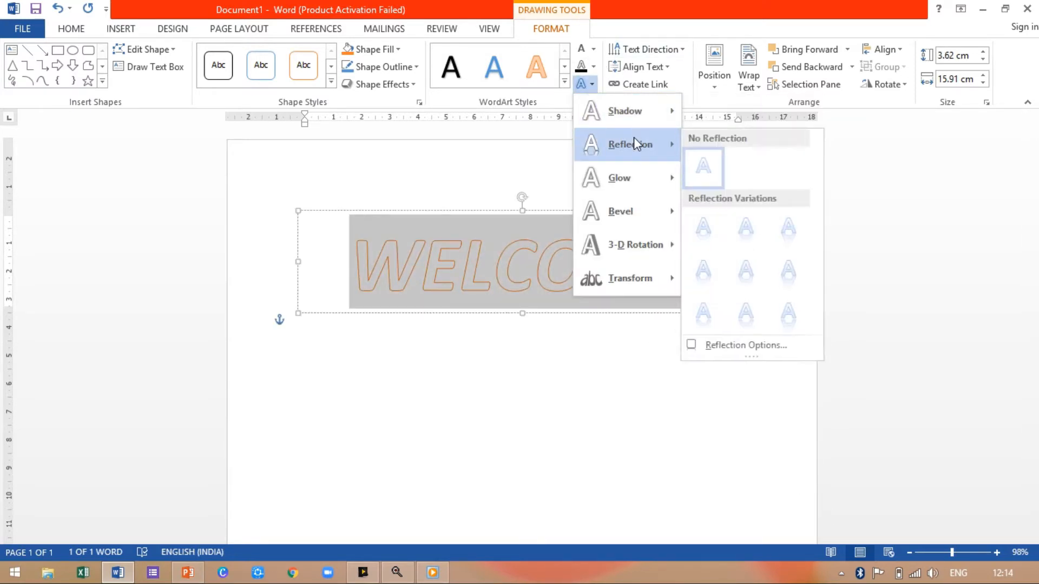
left_click(788, 315)
- Apply the first Parallel 3-D Rotation preset to the WELCOME text
left_click(587, 85)
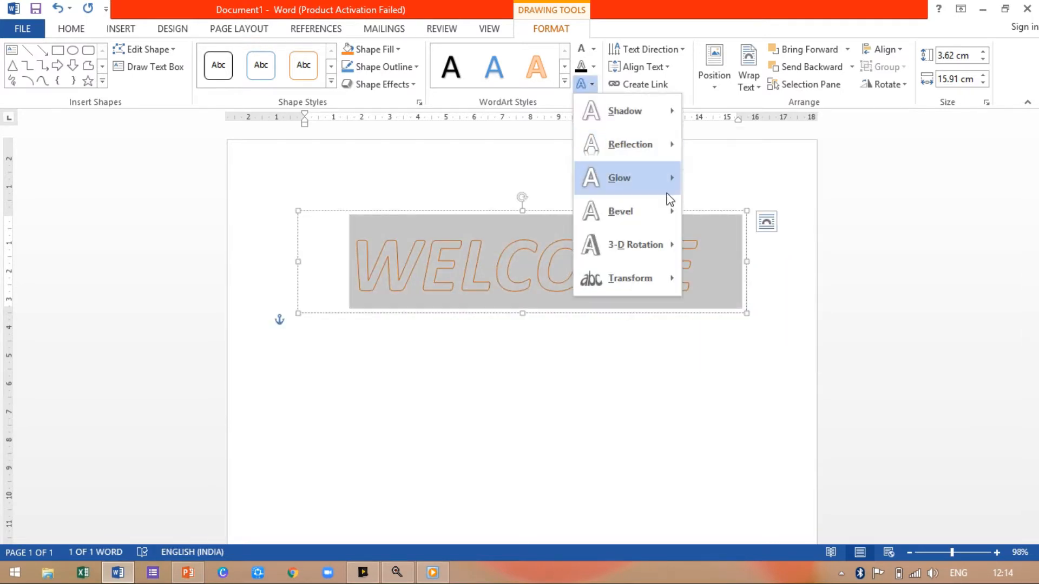
mouse_move(650, 245)
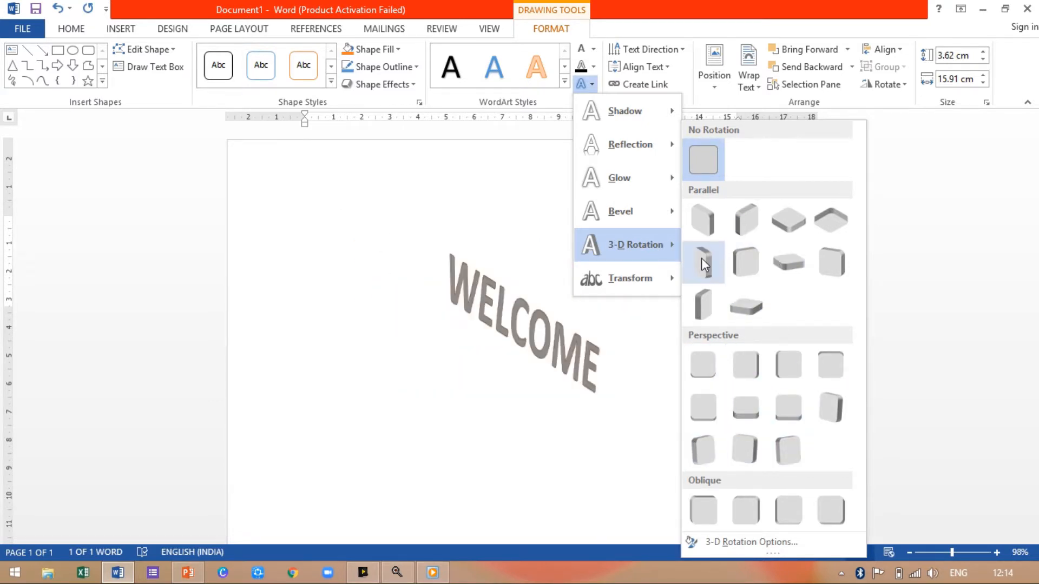
left_click(703, 222)
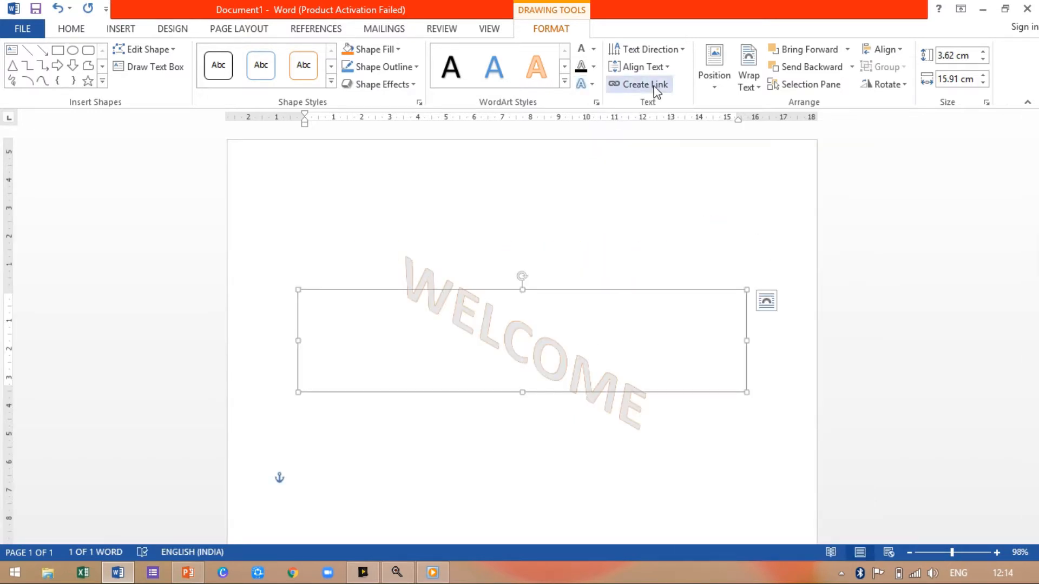